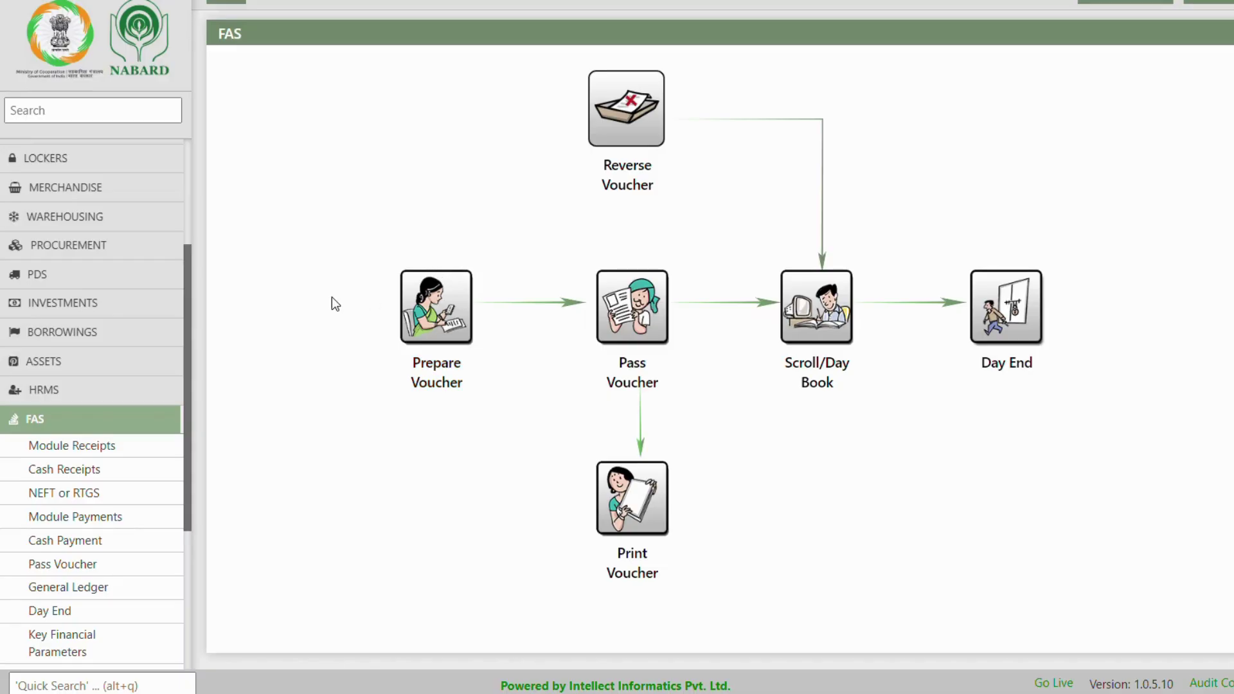
Return to the dashboard, log in again by entering the captcha code, and dismiss the PACS data notice
scroll(129, 264, up, 3)
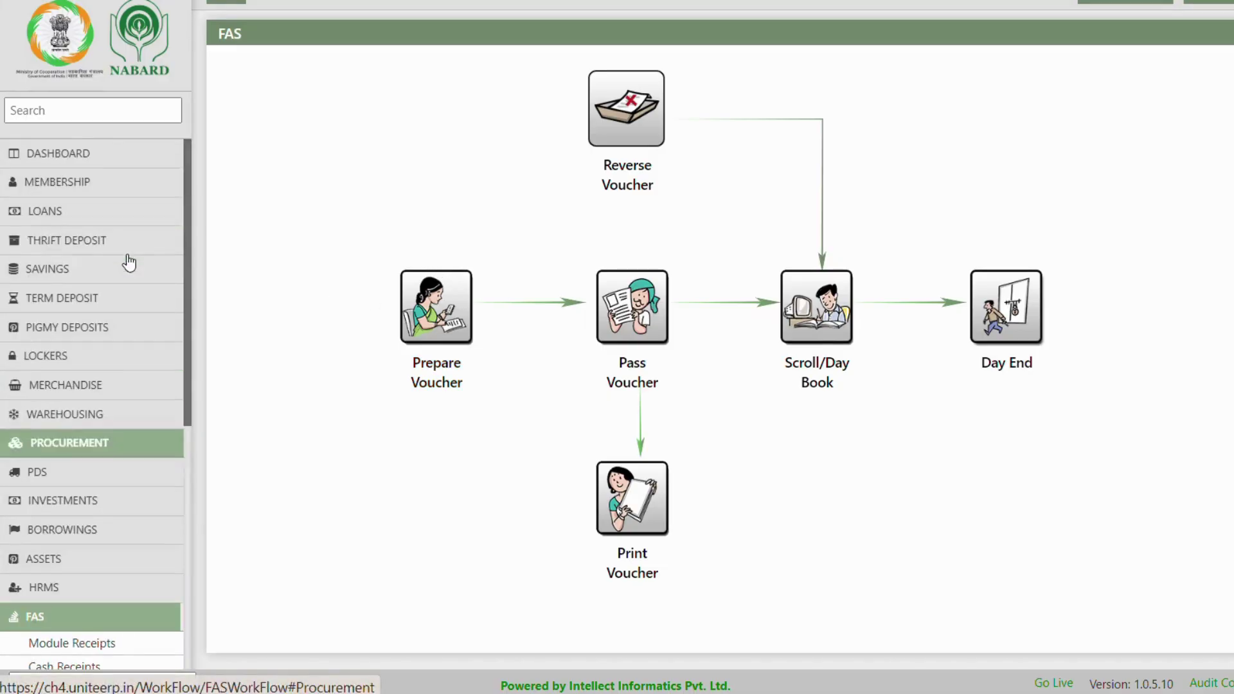
click(115, 153)
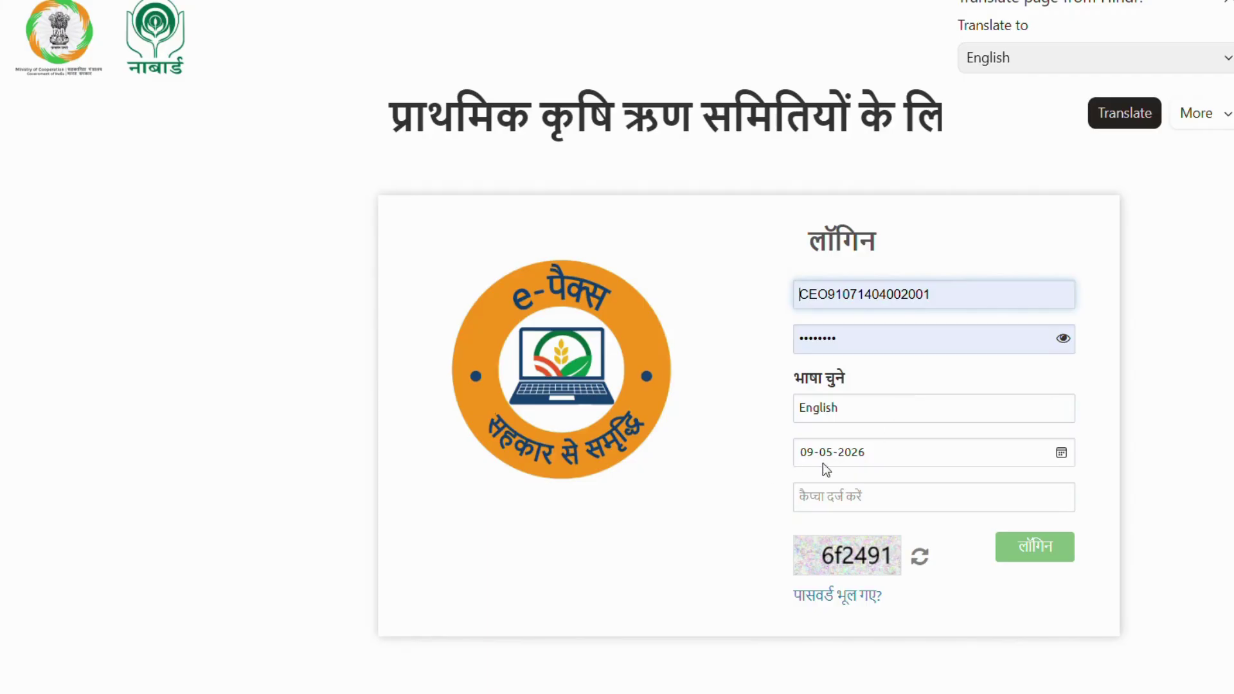
click(841, 495)
text(6)
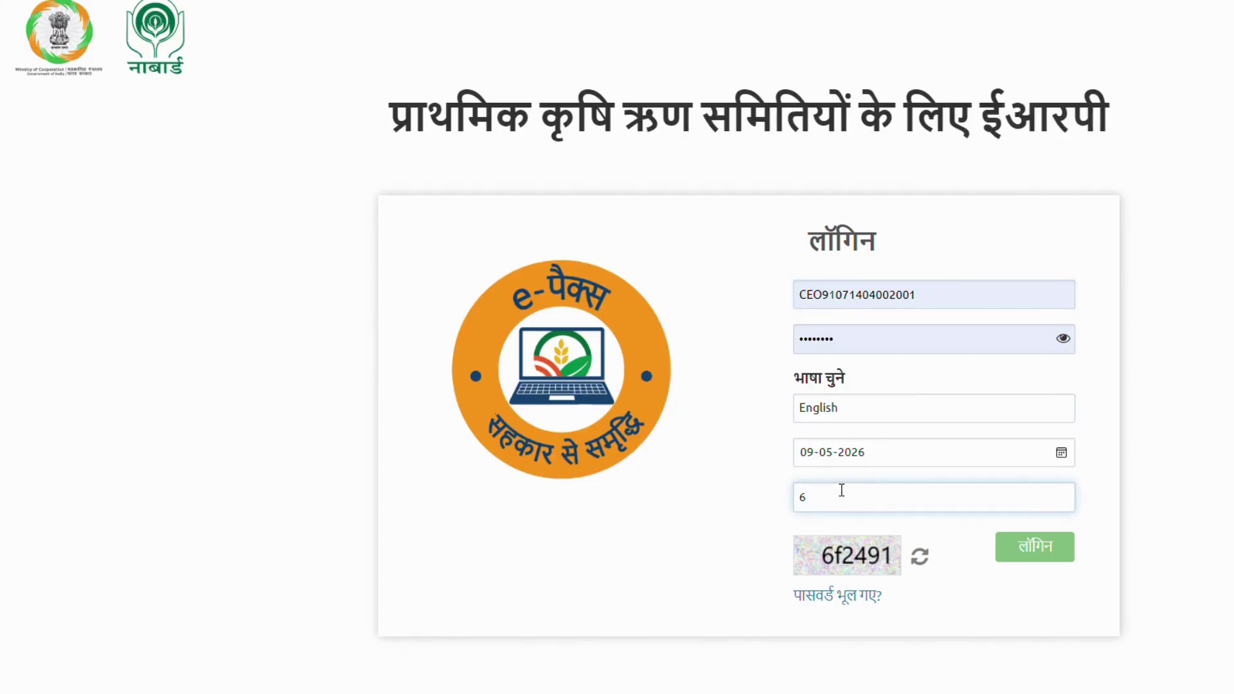
text(f2491)
click(1060, 556)
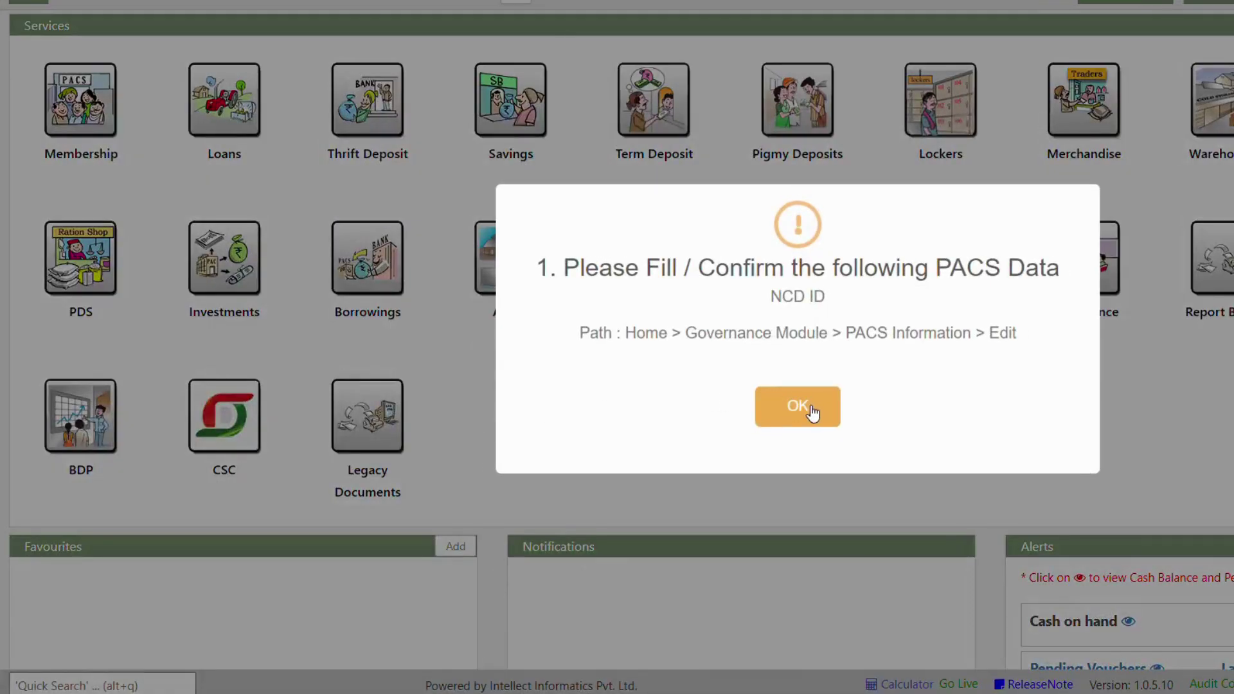
click(814, 410)
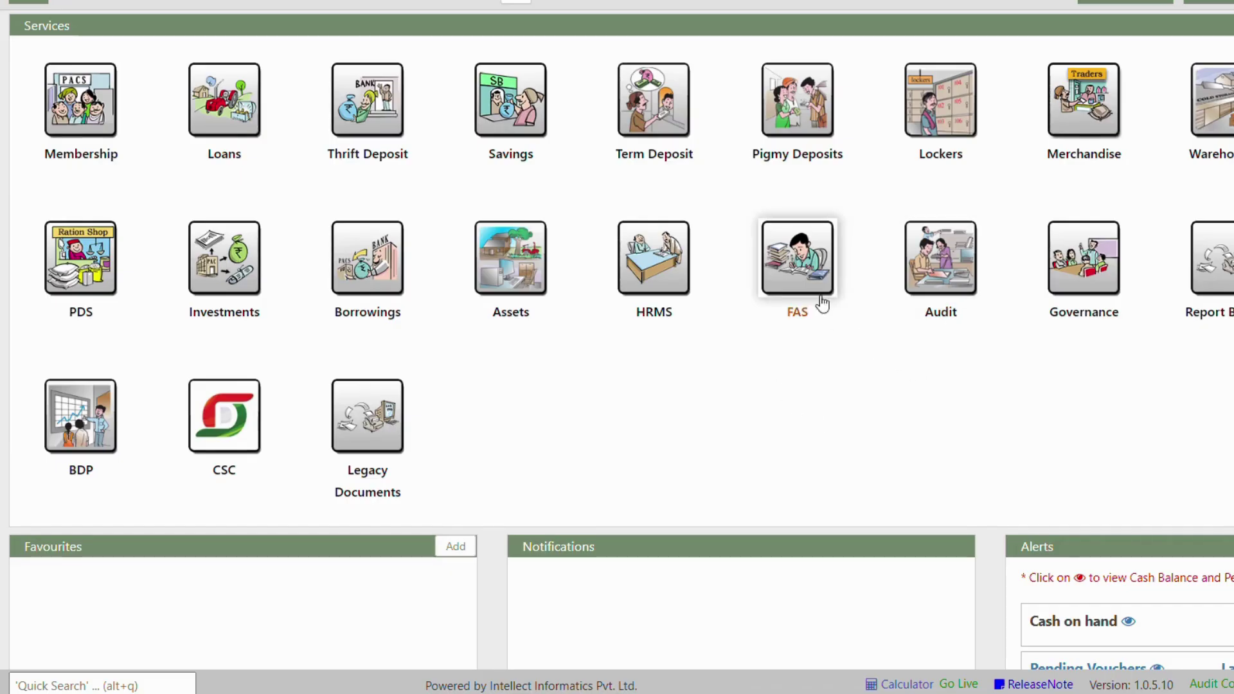
Open a new Cash Receipt voucher from the Prepare Voucher stage of the FAS module
click(803, 263)
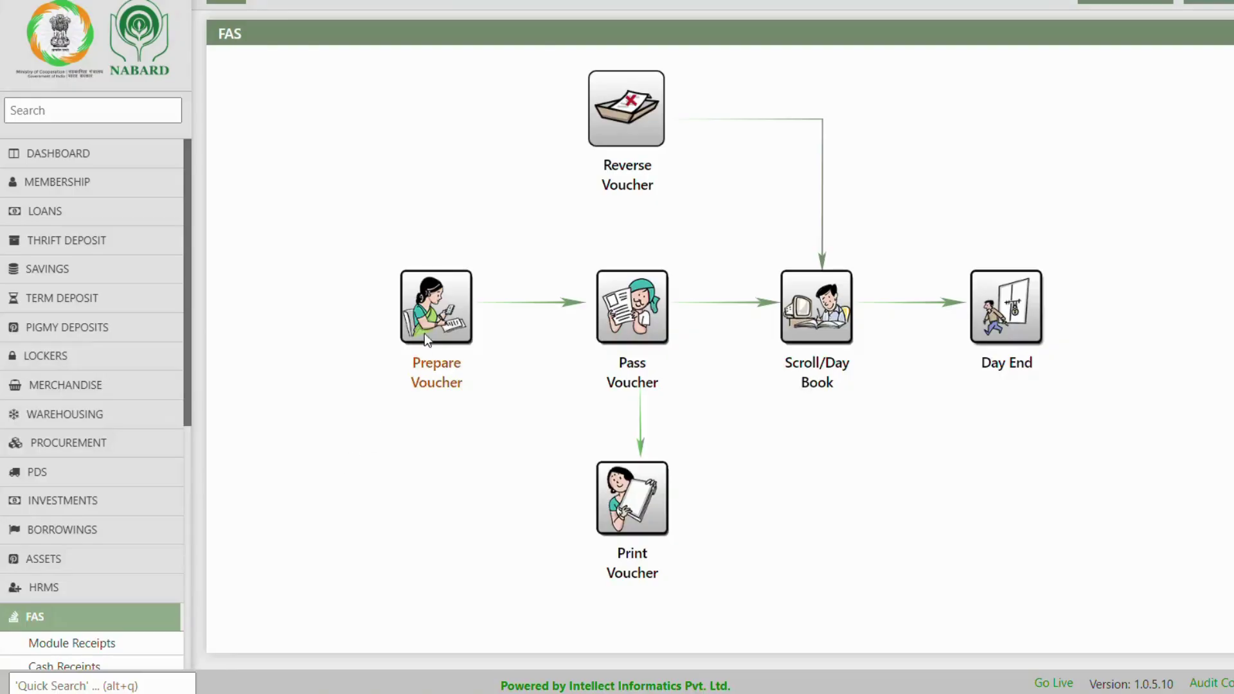
click(425, 329)
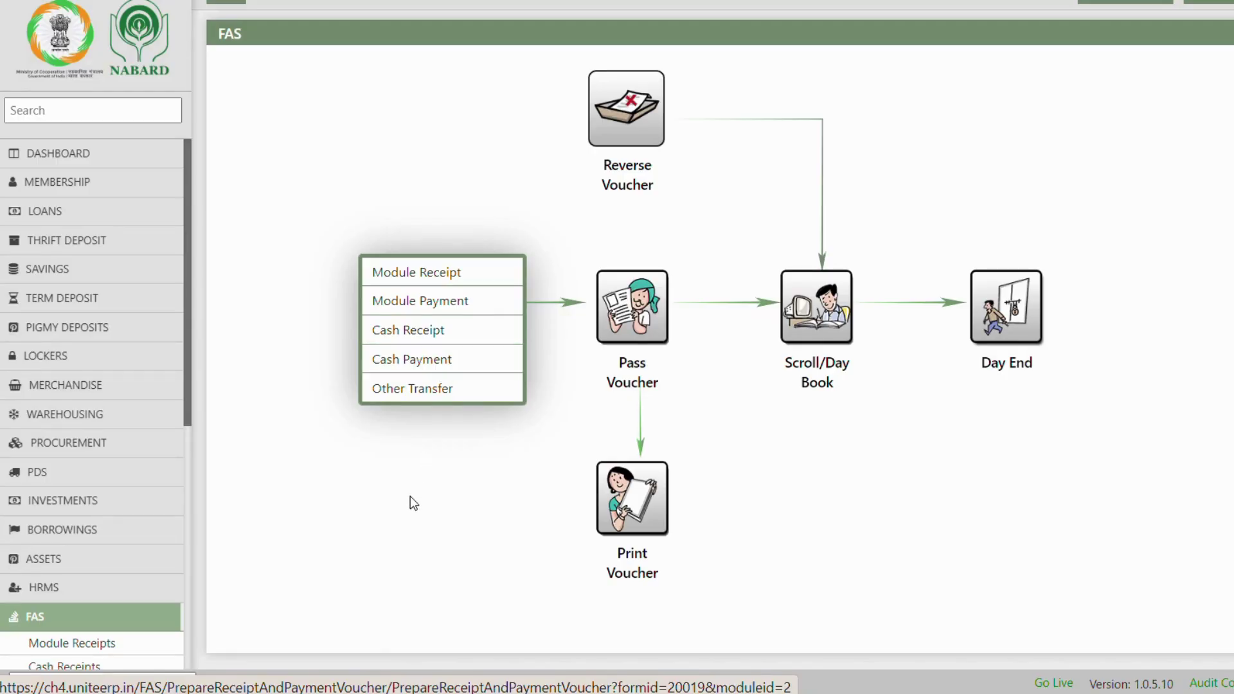
mouse_move(450, 328)
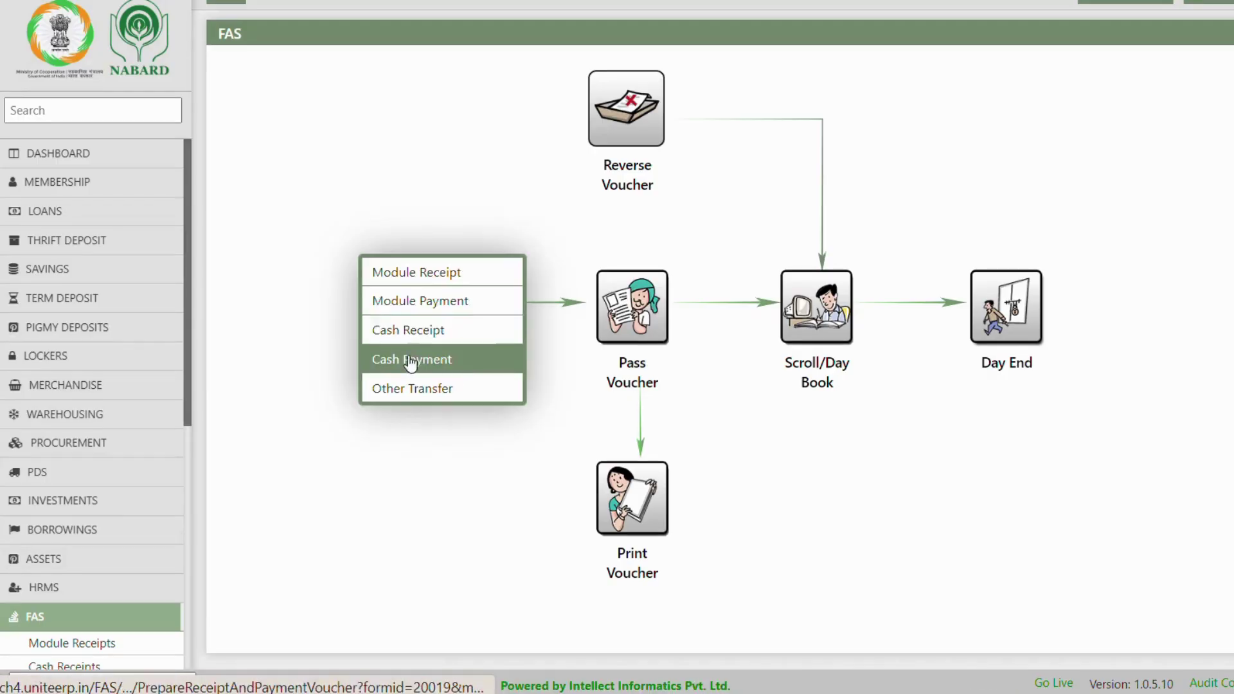
click(430, 329)
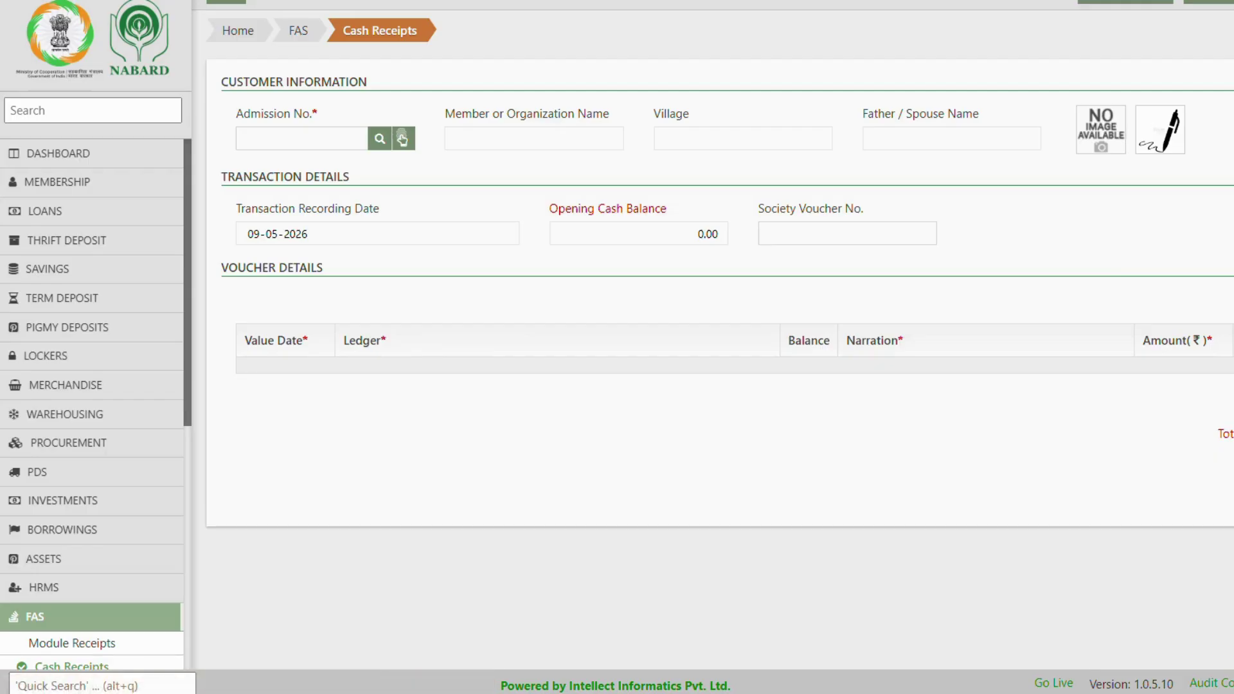
Fill the receipt's voucher row with the Micro ATM current account ledger and the narration "cash resived"
click(450, 378)
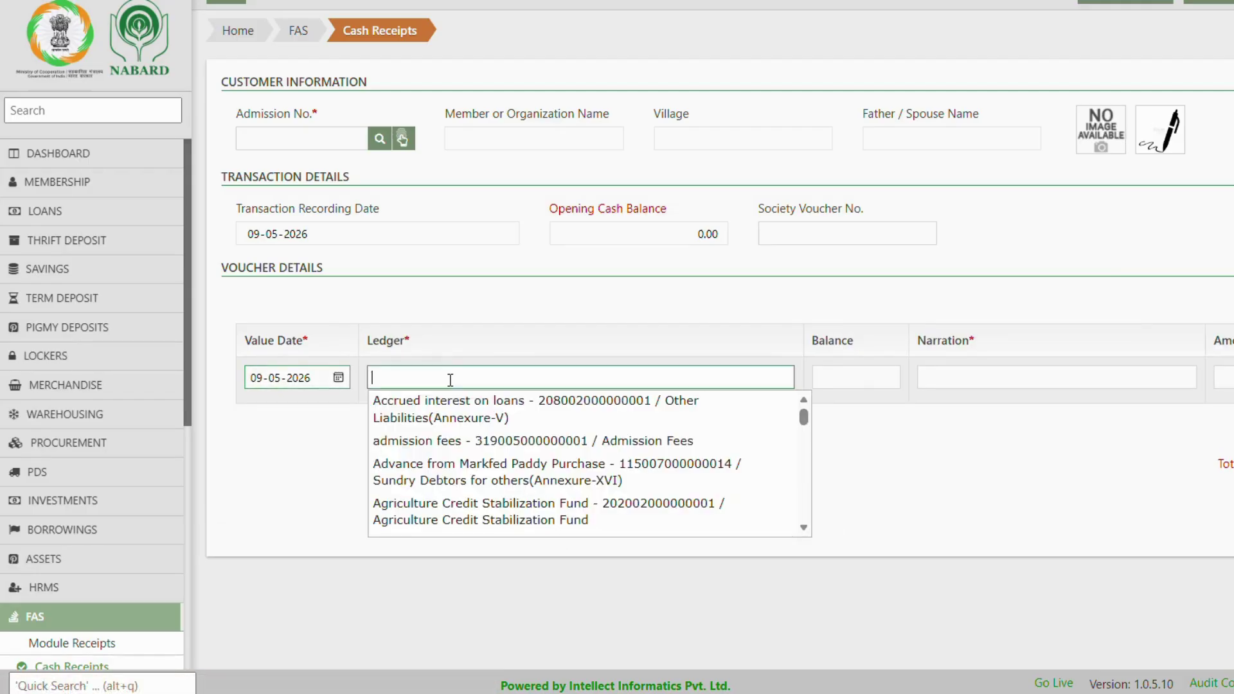
text(mic)
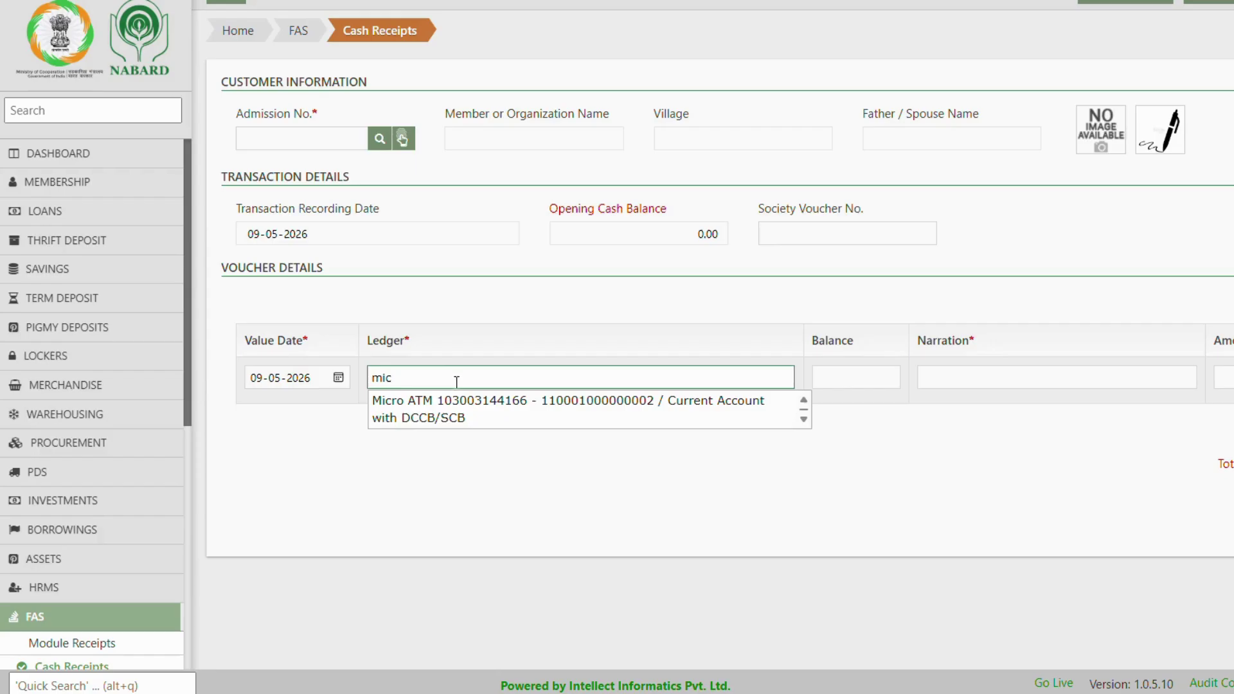
click(518, 410)
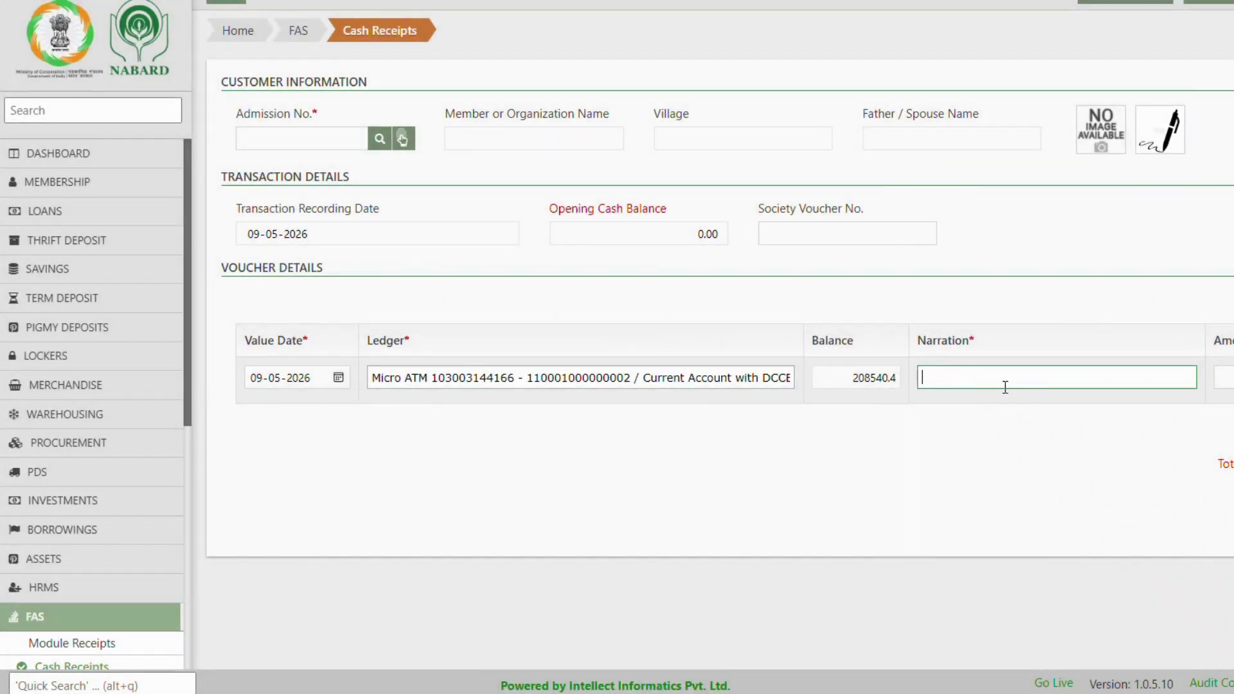
text(cash )
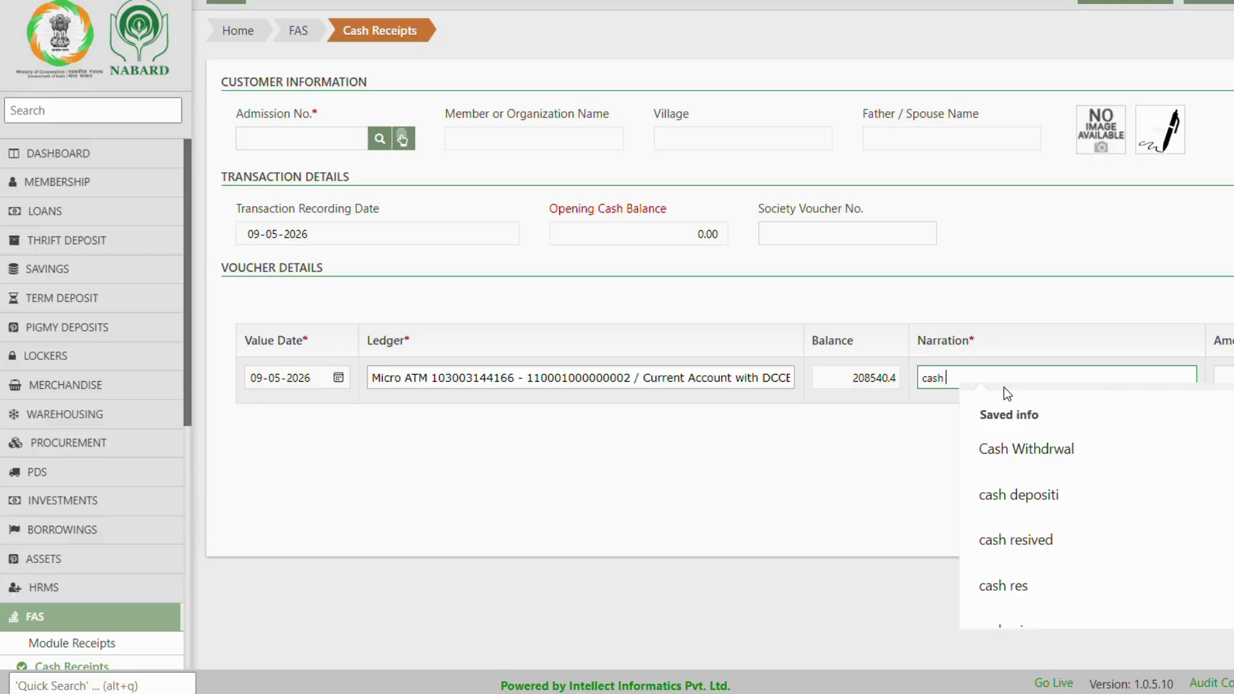
text(resived)
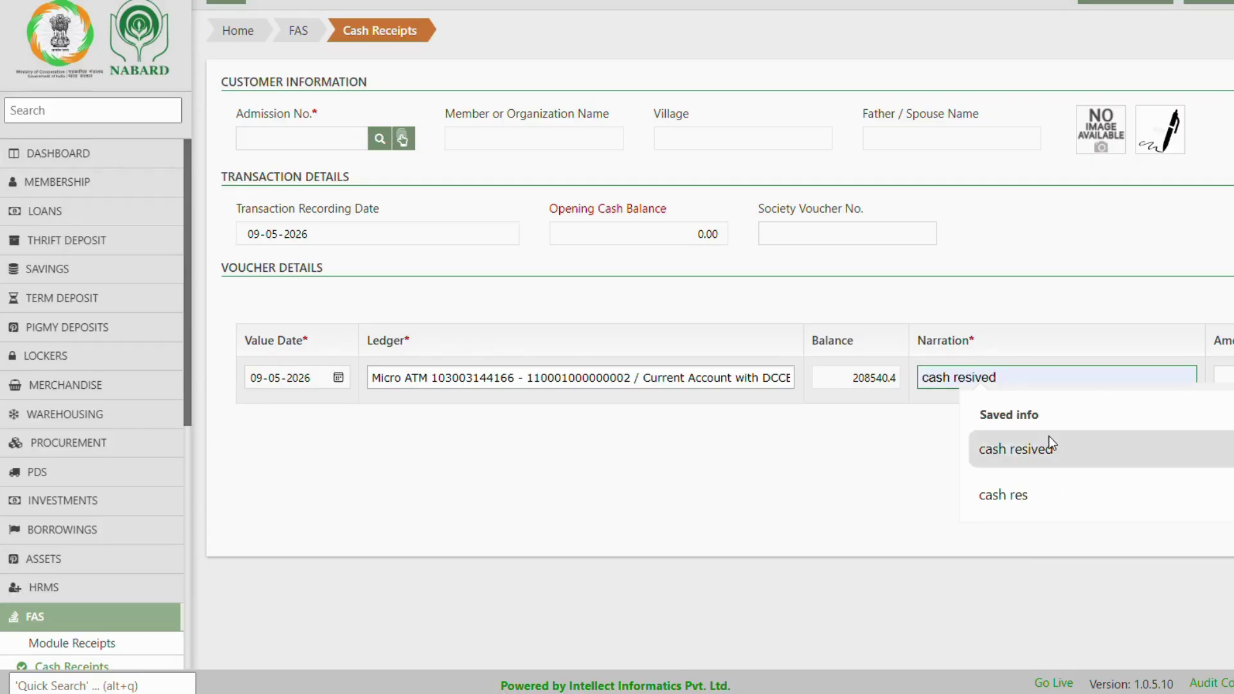
click(1054, 447)
click(1224, 378)
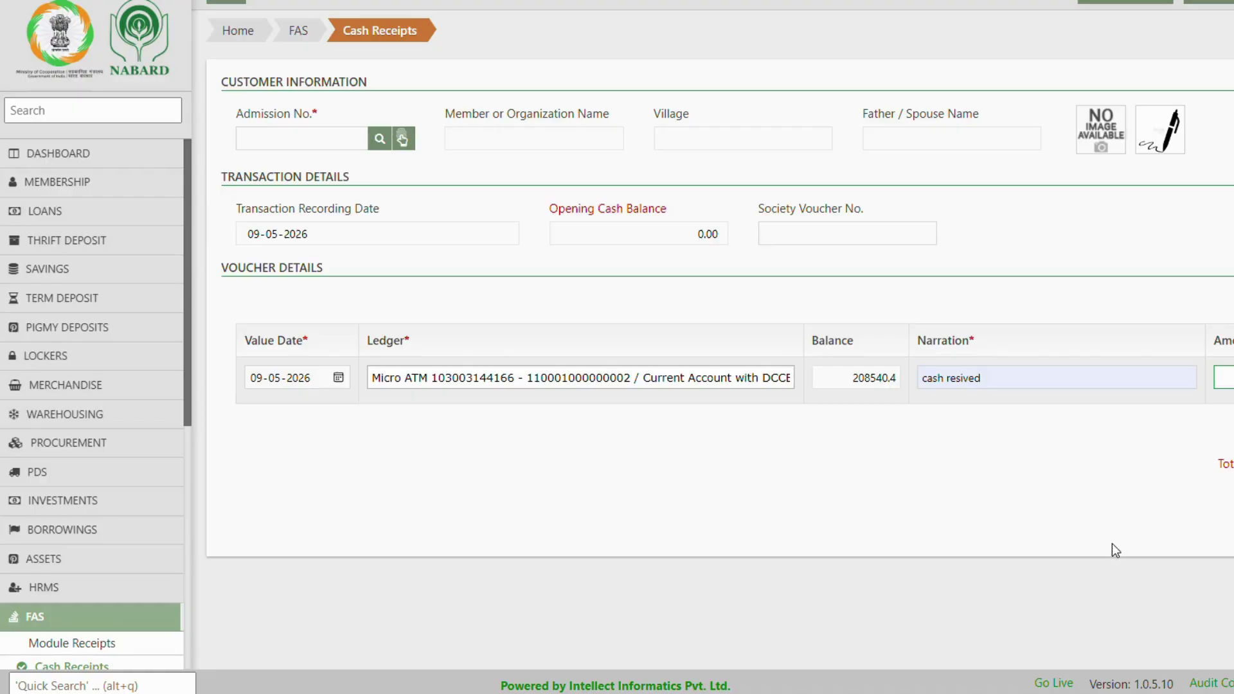
key(Tab)
Check the opening cash balance on the Cash Receipts form
drag(551, 211, 665, 211)
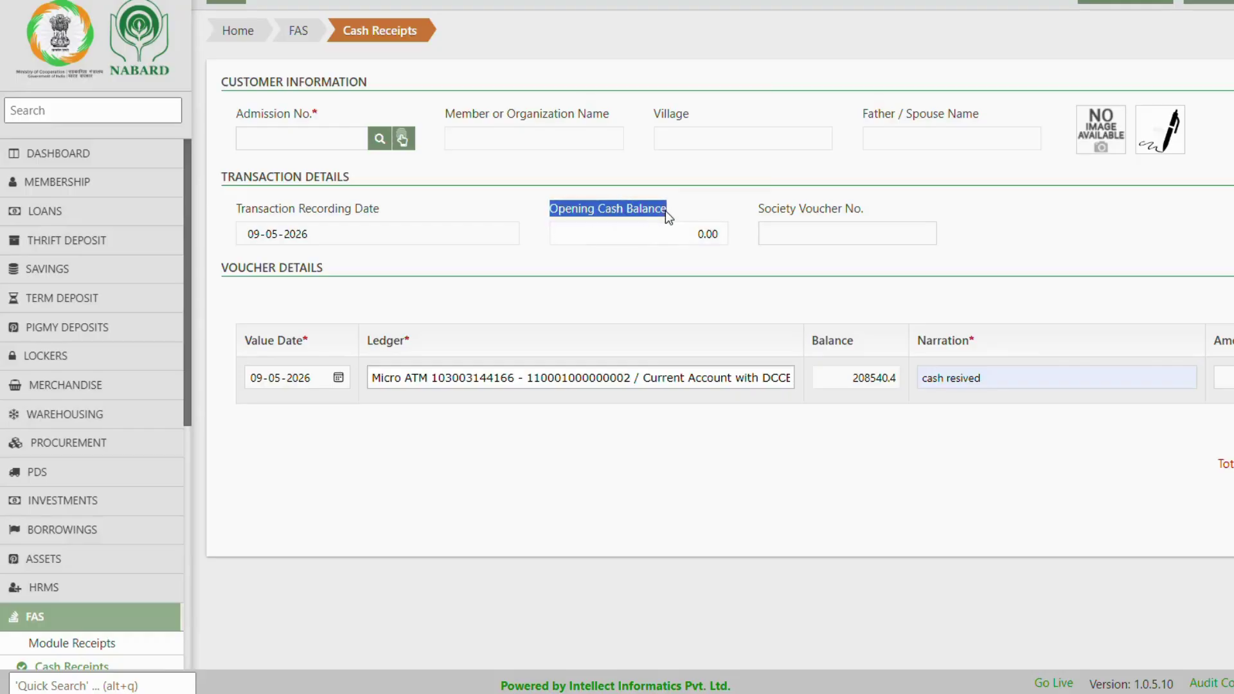
double_click(701, 234)
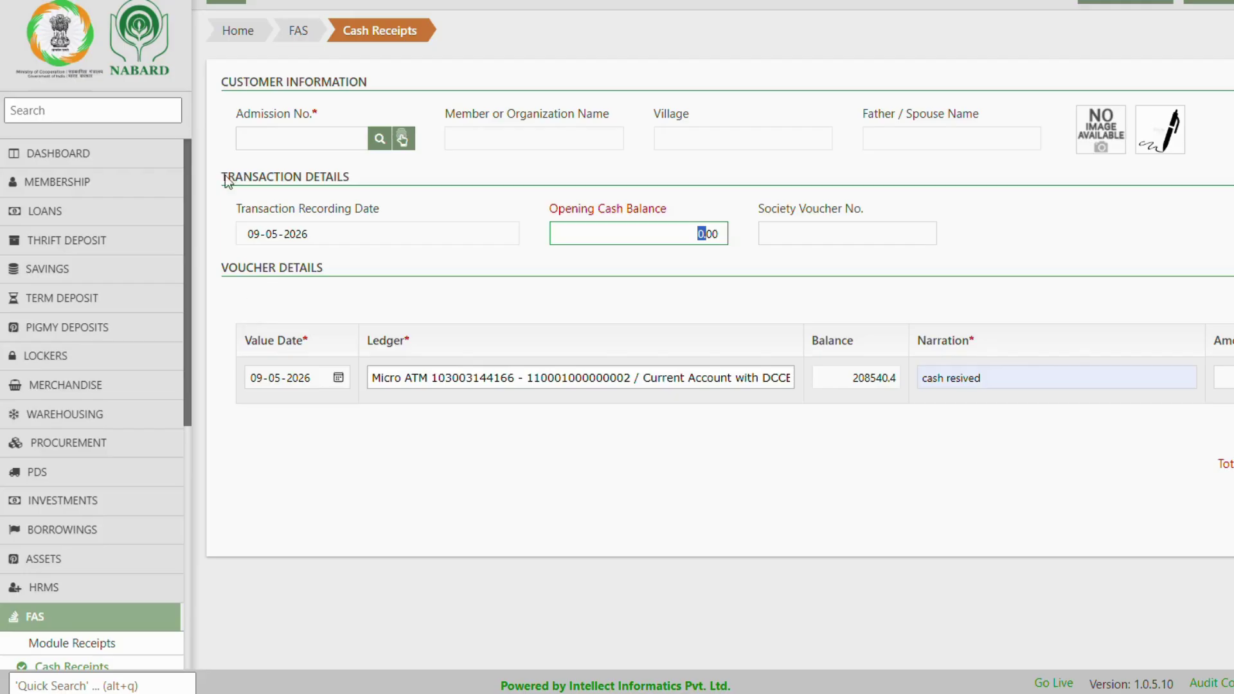
drag(343, 35, 352, 53)
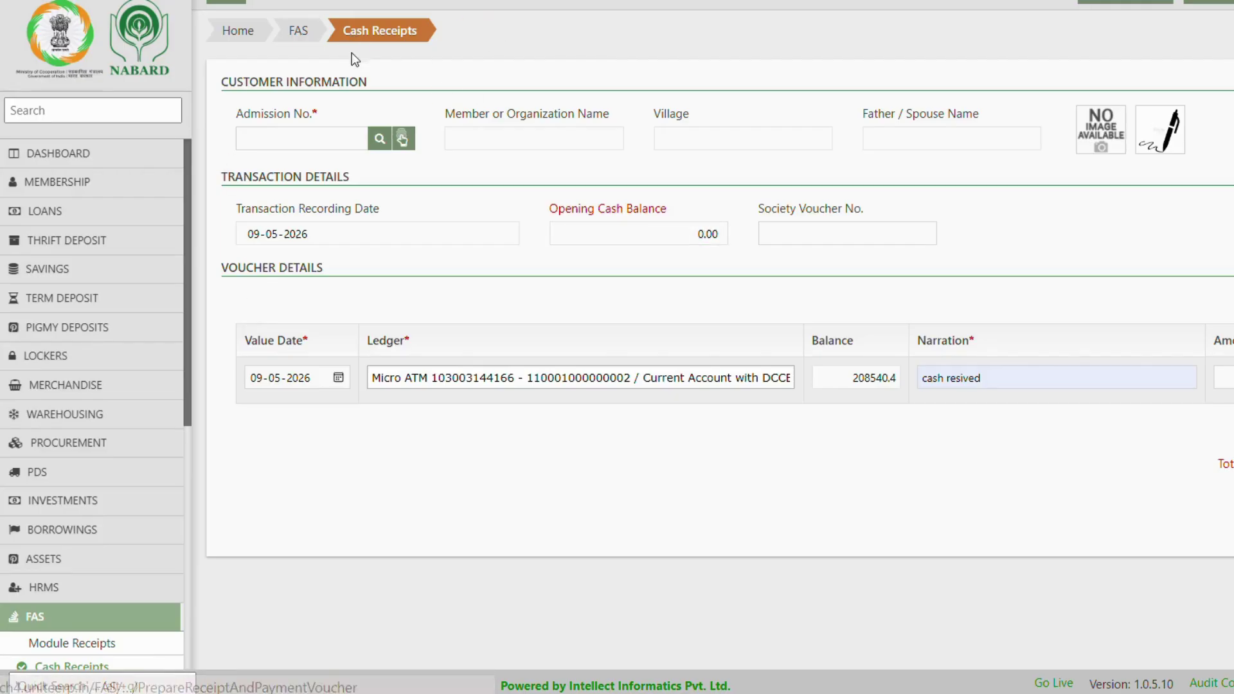
Return to the FAS workflow and open a new Cash Payment voucher from Prepare Voucher
click(290, 31)
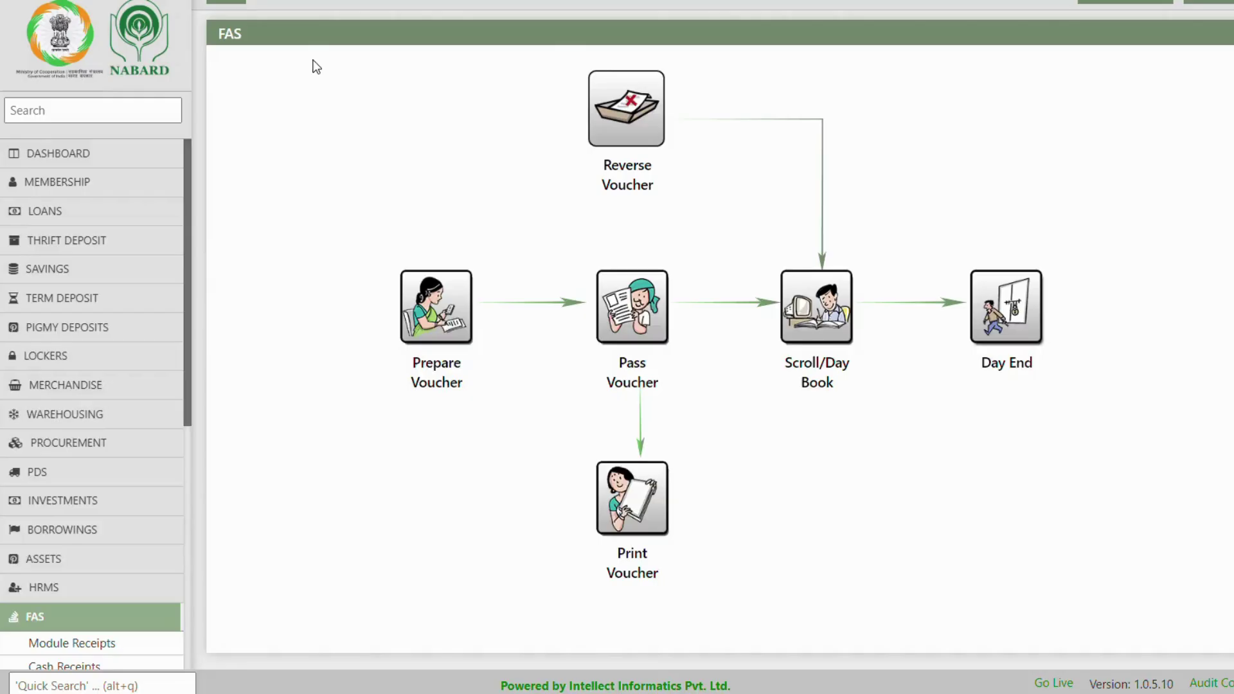
click(480, 354)
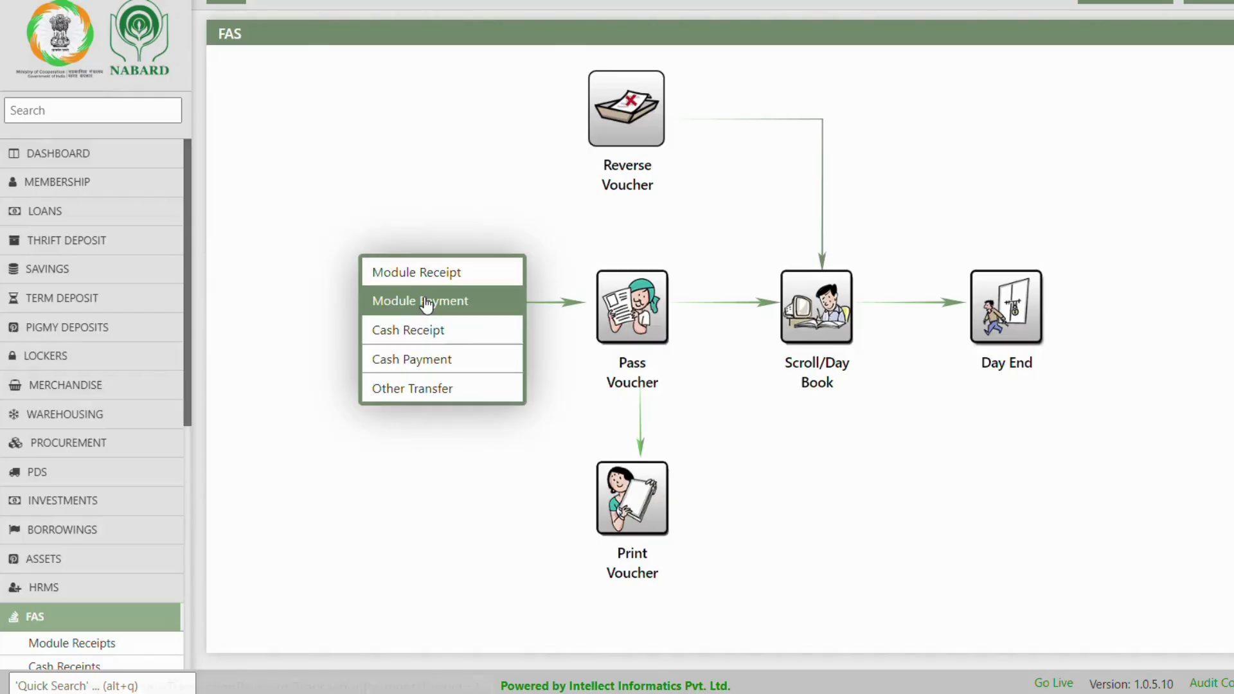
click(400, 363)
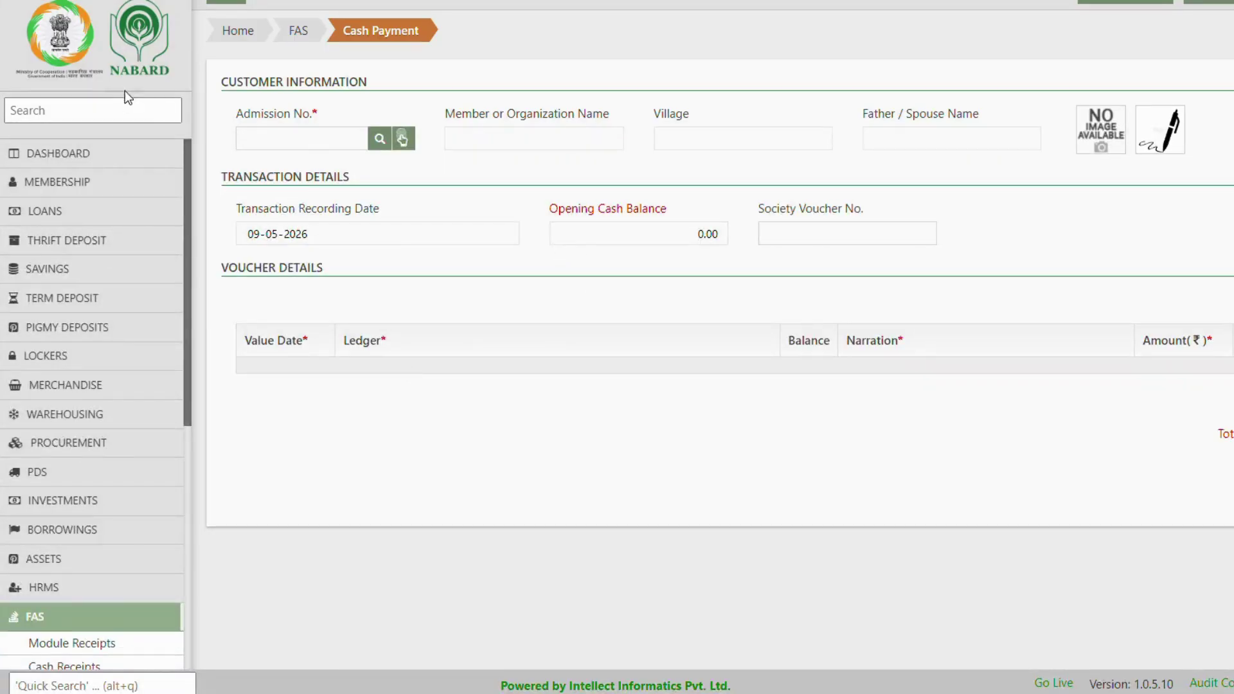
Select the Micro ATM current account as the ledger in the cash payment's voucher row
click(285, 143)
drag(238, 115, 344, 119)
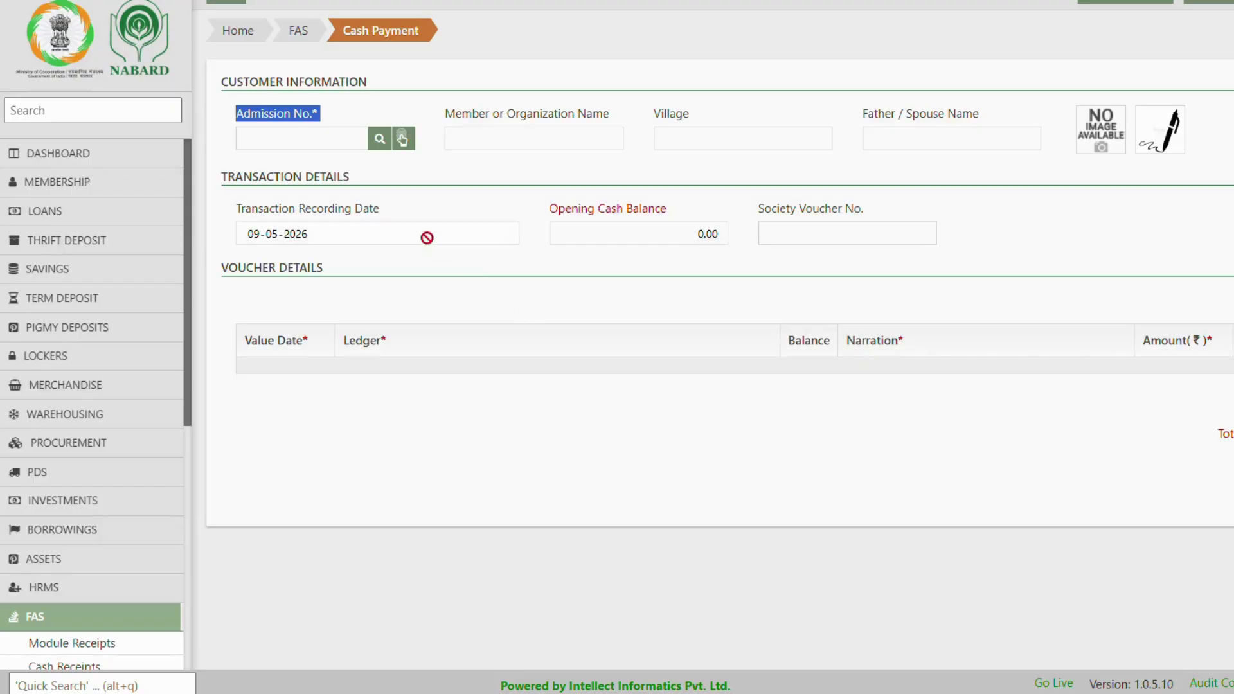
click(300, 135)
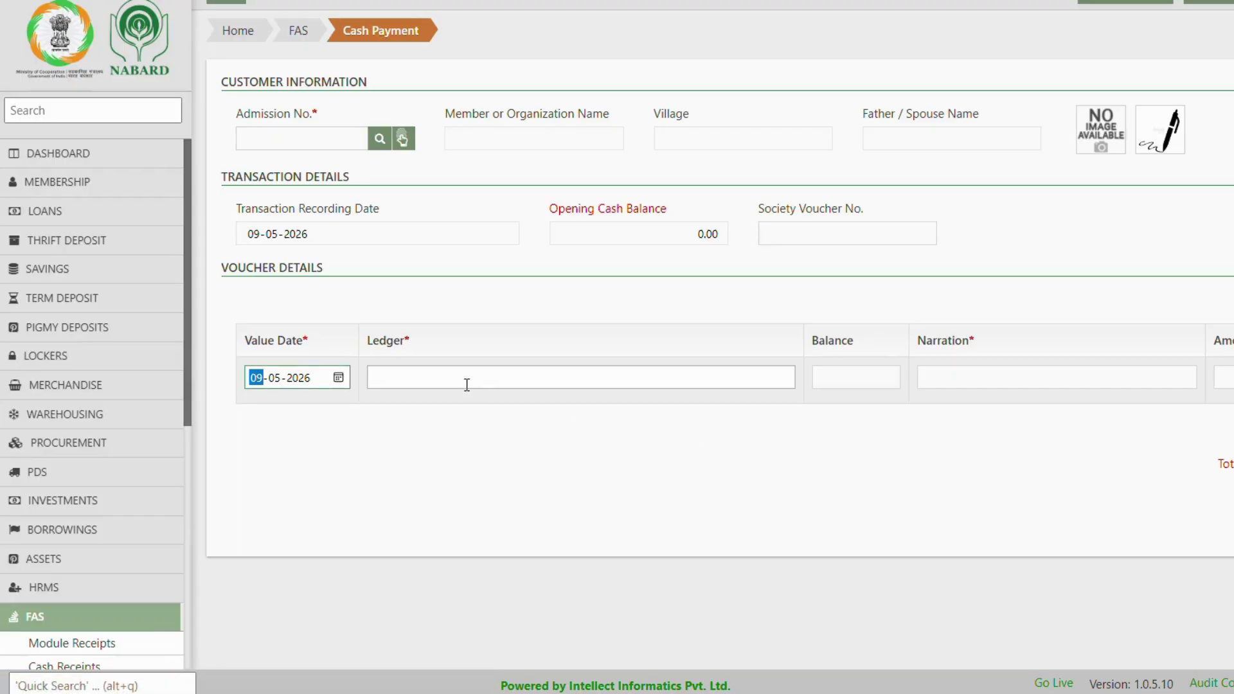
click(465, 383)
text(mic)
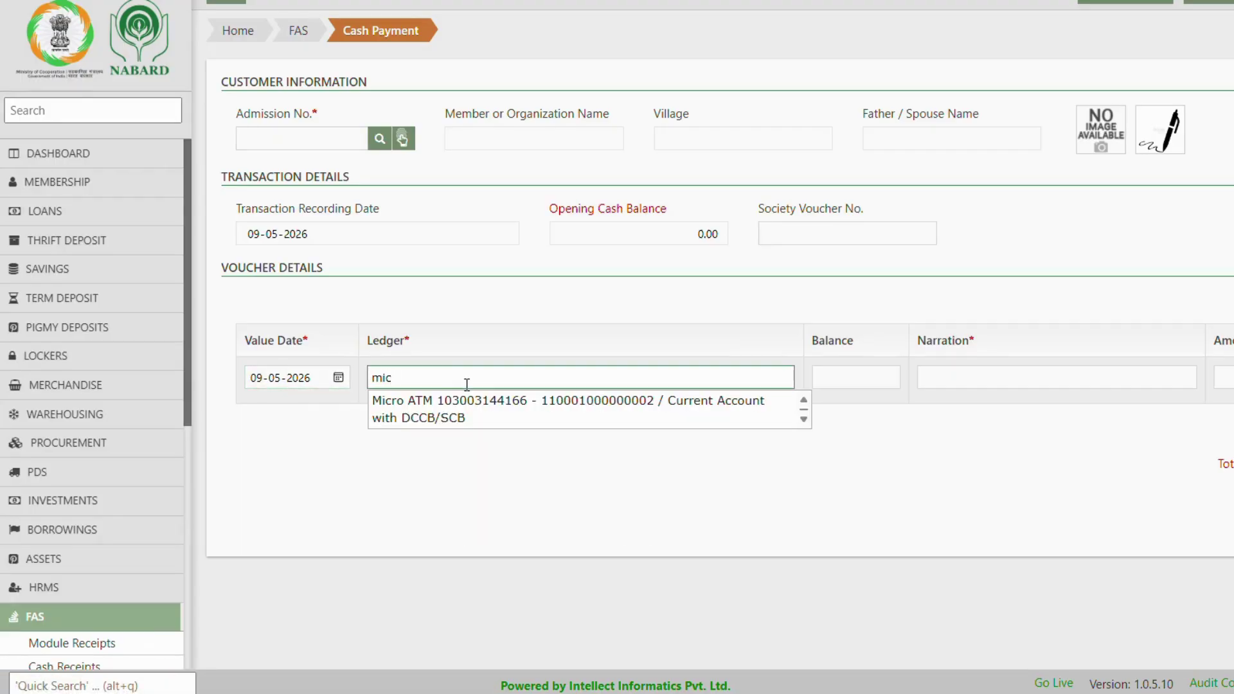
click(476, 407)
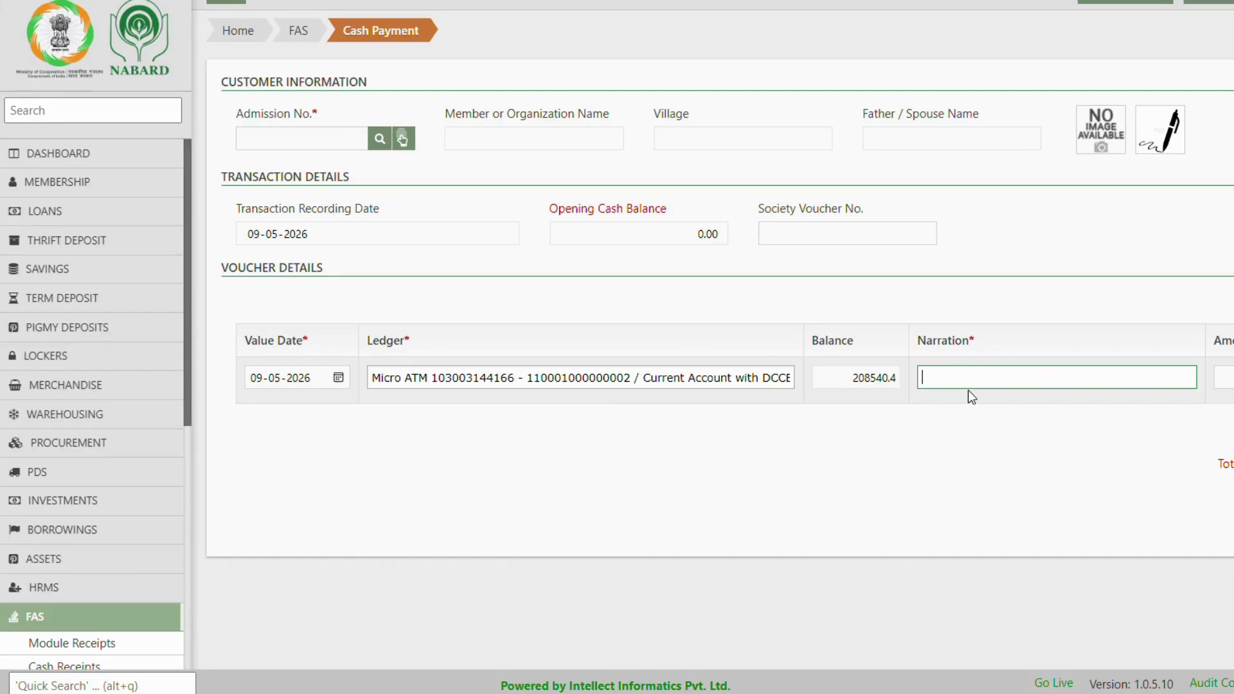
Enter the person's name as the narration of the cash payment row and proceed to the amount
double_click(924, 346)
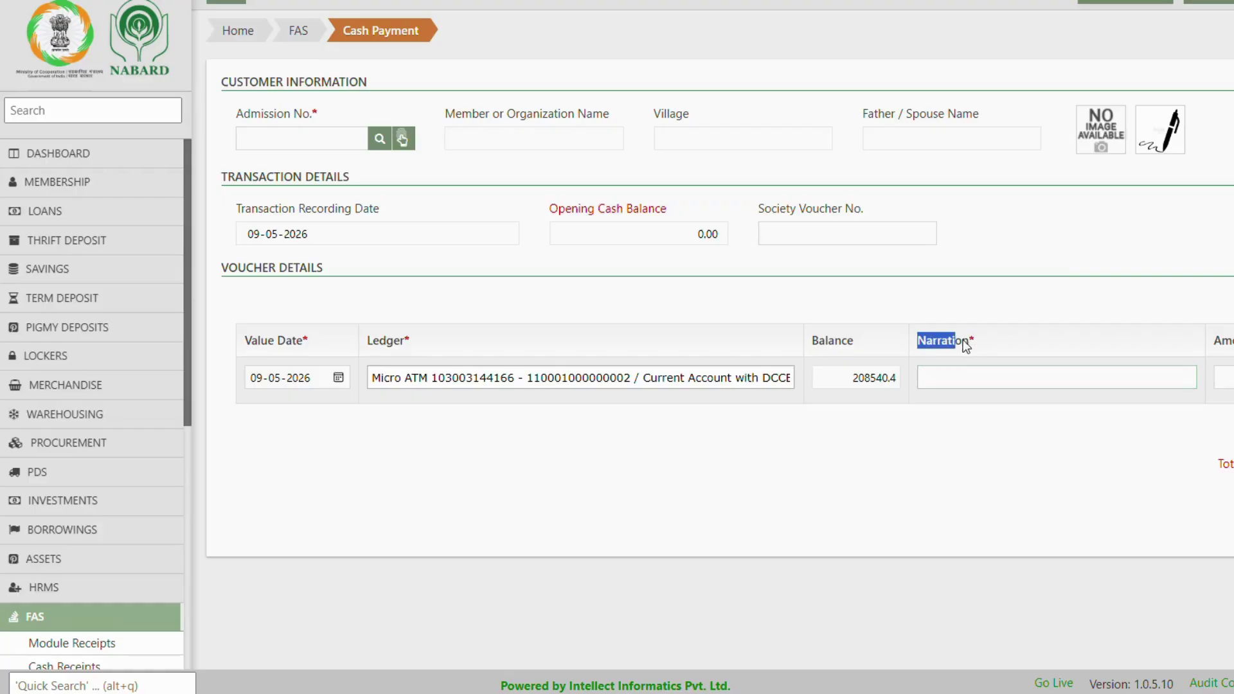
click(966, 381)
text(ranjan)
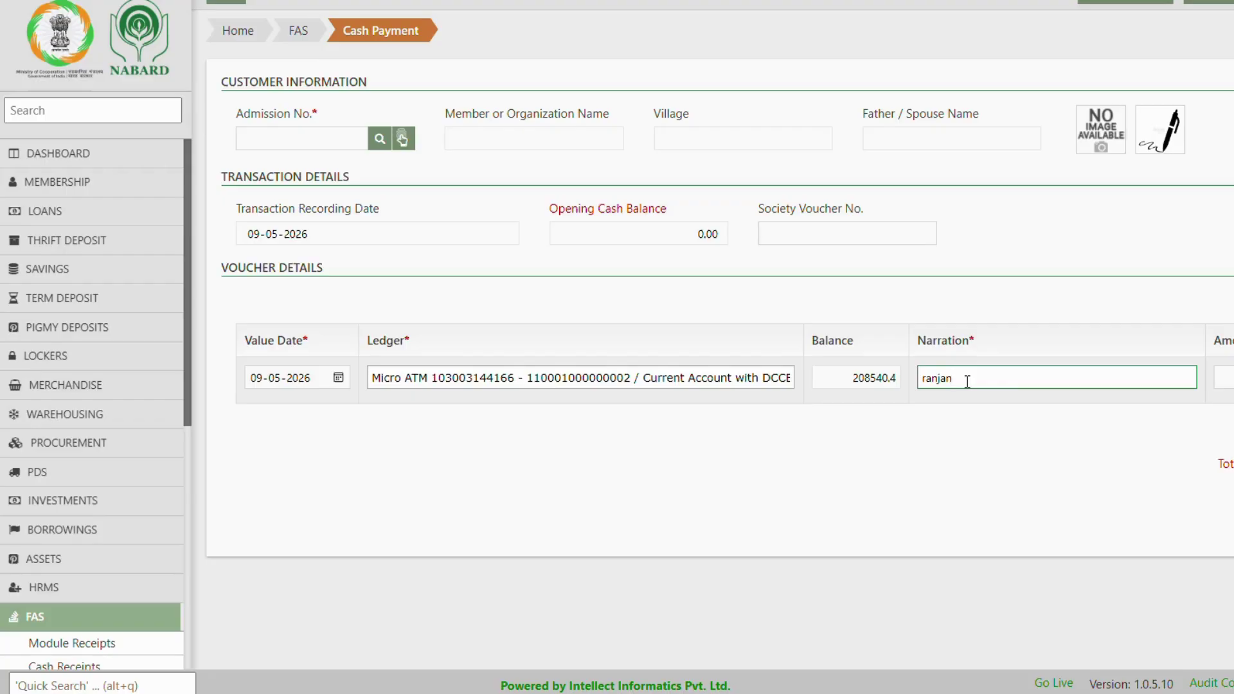
key(Tab)
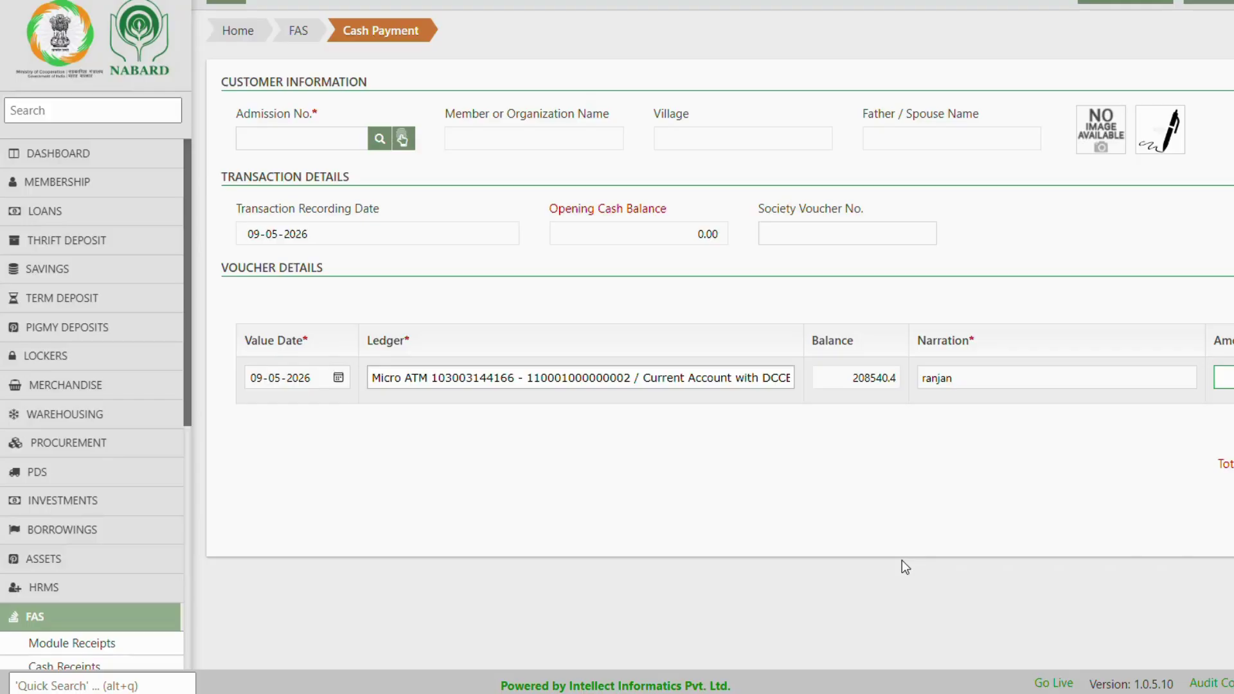
Check the opening cash balance and the Micro ATM ledger balance on the payment form
click(663, 233)
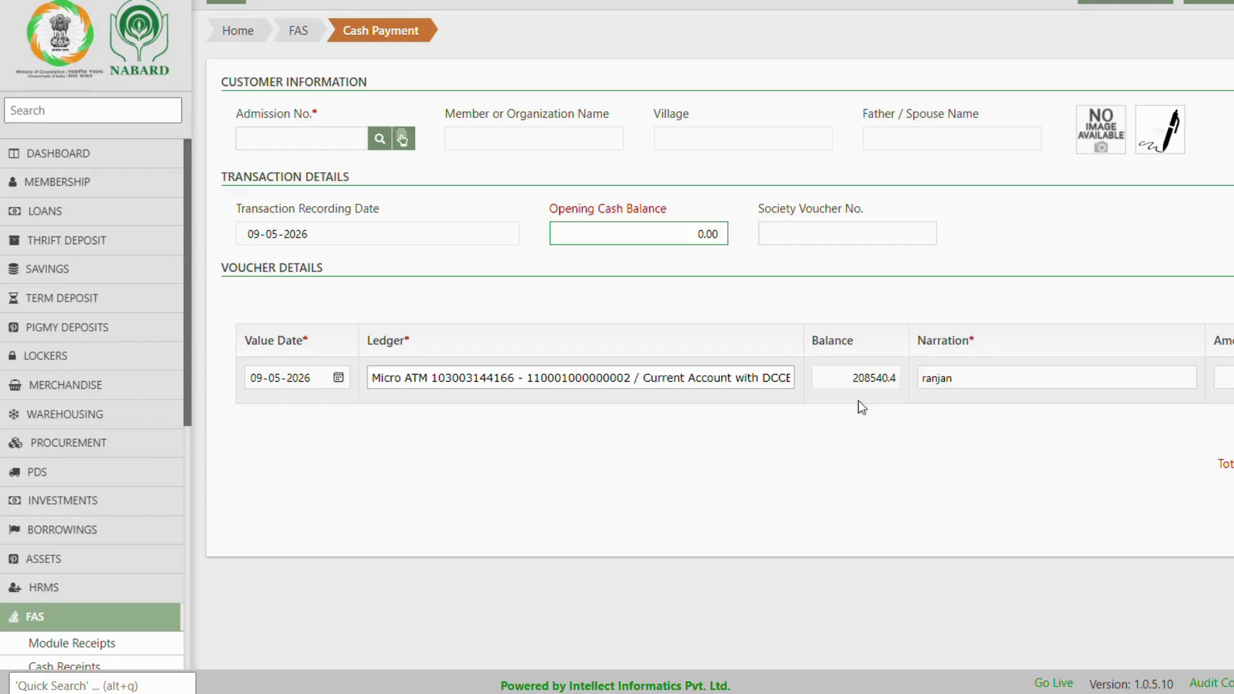
drag(850, 378, 918, 379)
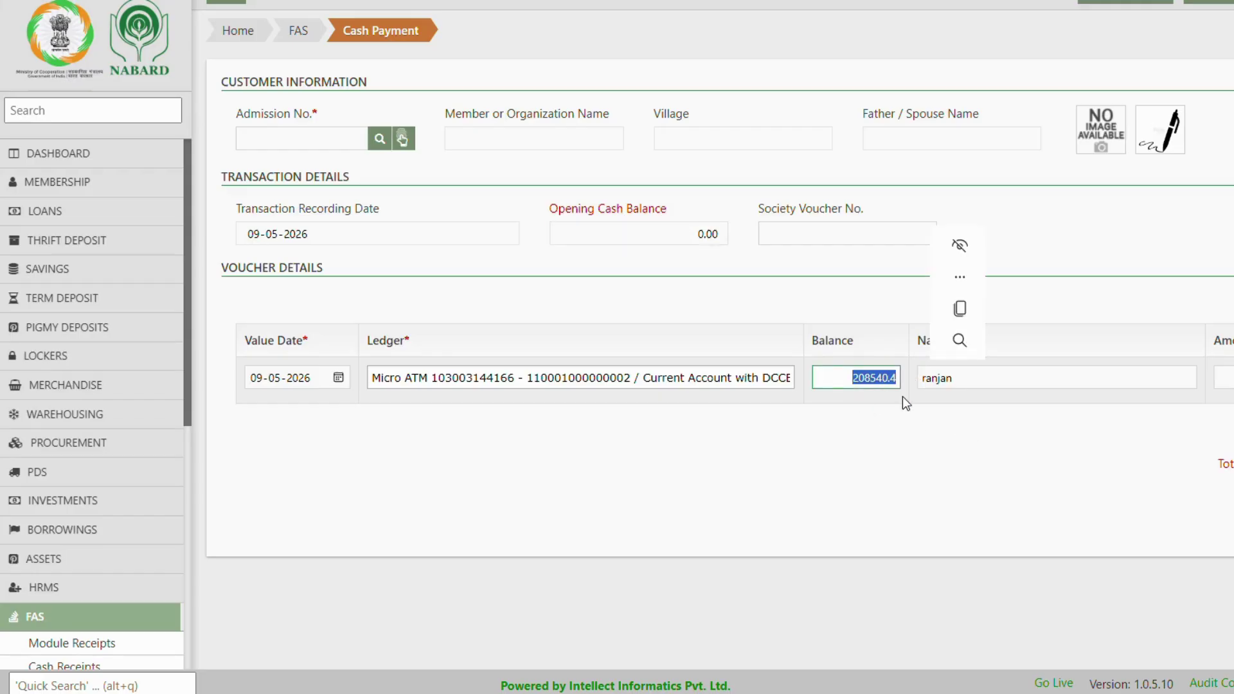